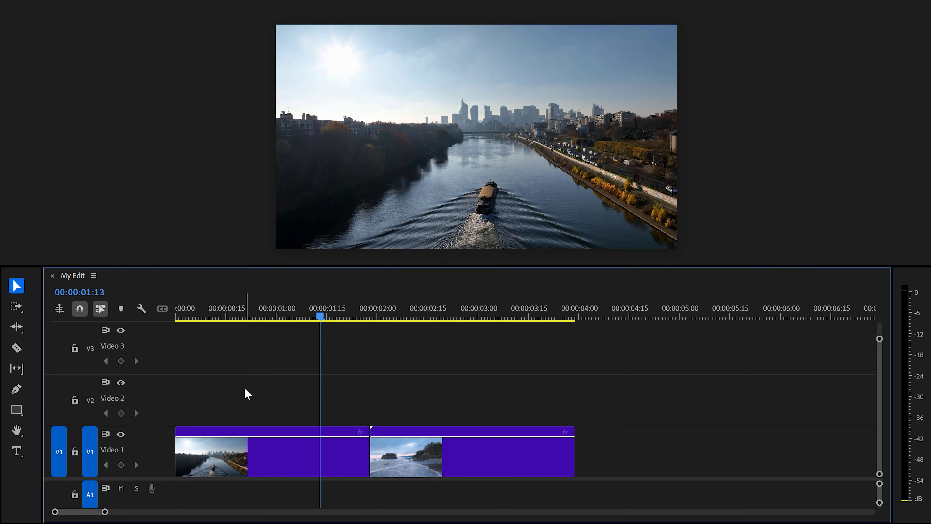
Step: Create a new adjustment layer, place it on Video 2 at the first cut, and copy it onto Video 3
left_click(264, 510)
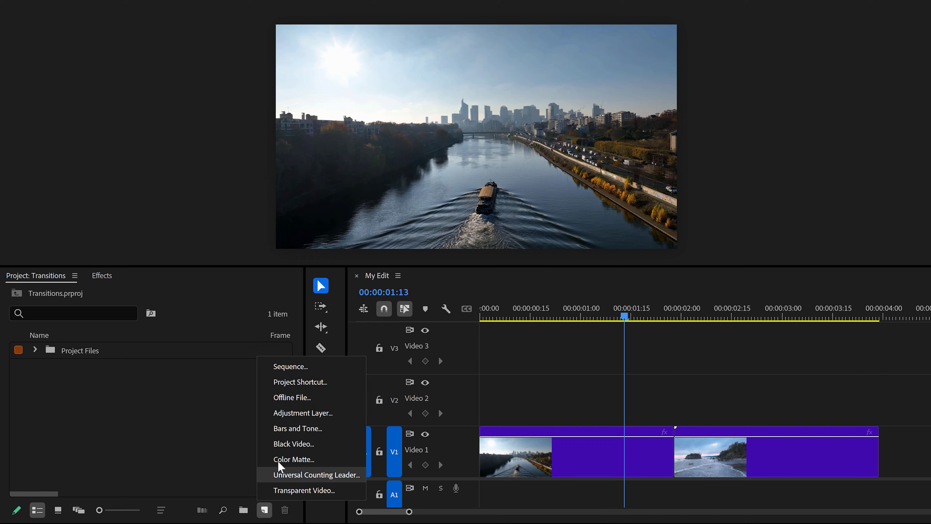
left_click(285, 412)
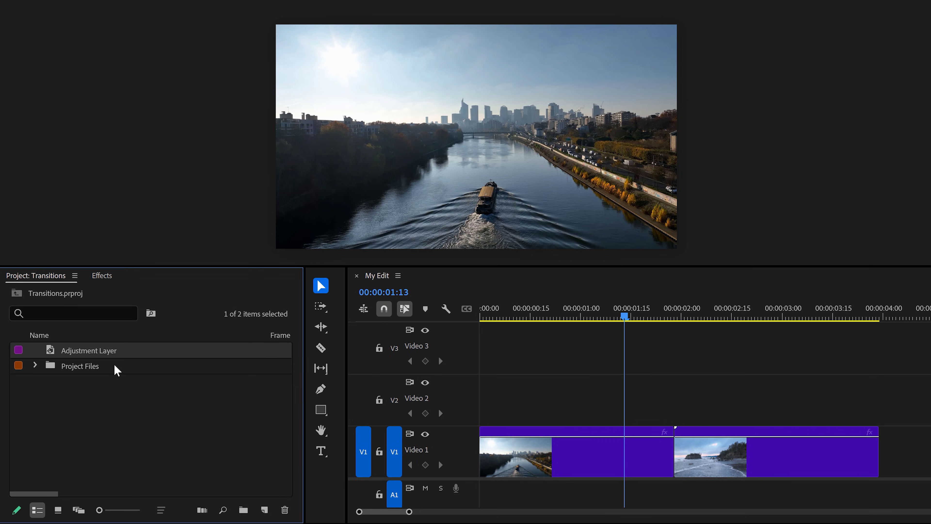
left_click_drag(110, 358, 320, 374)
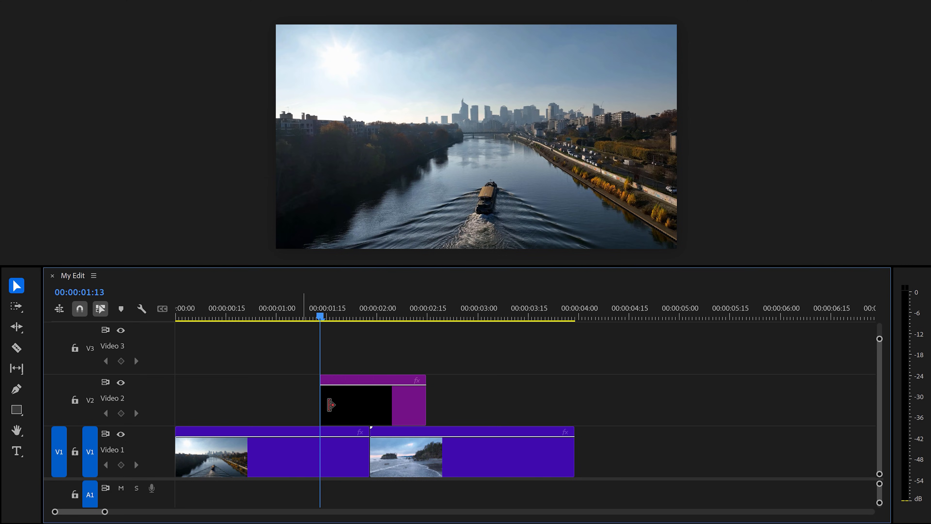
left_click(369, 406)
left_click_drag(370, 411, 363, 362)
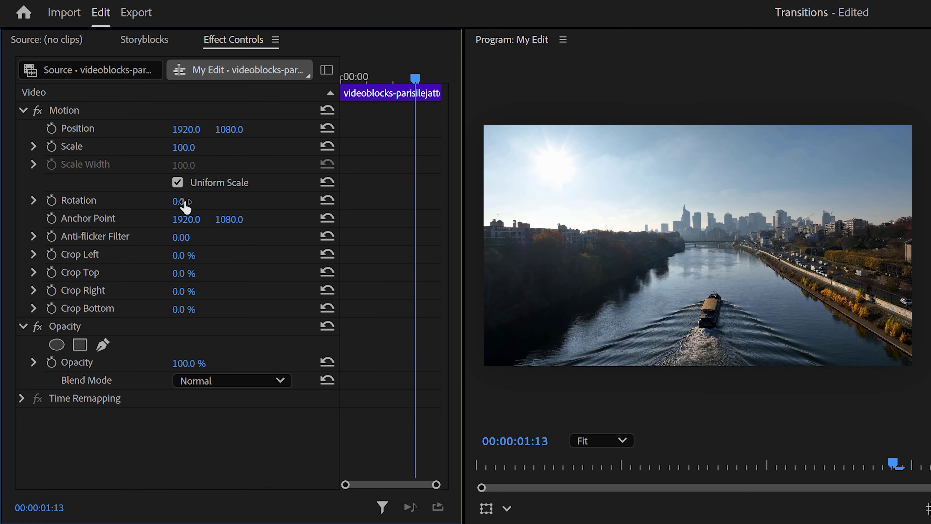
mouse_move(183, 202)
left_mouse_down()
mouse_move(168, 202)
mouse_move(191, 202)
left_mouse_up()
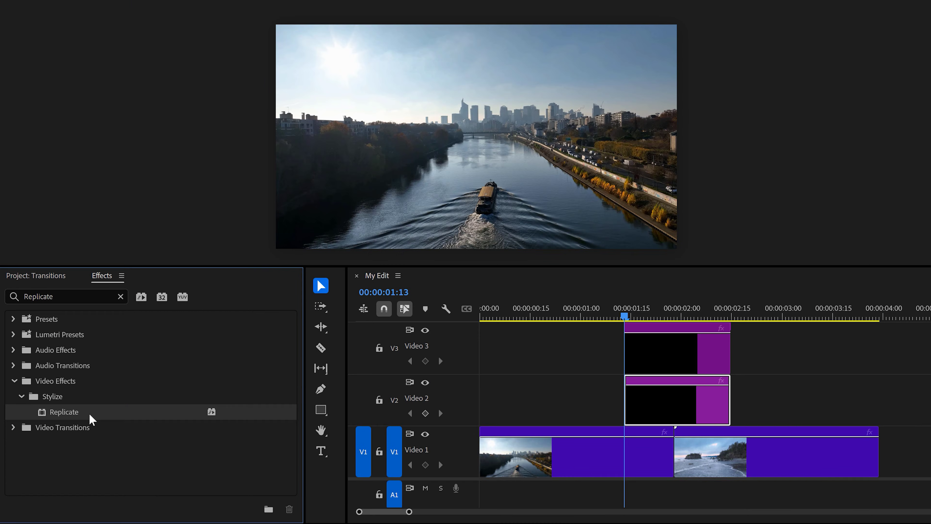
Step: Apply Replicate to the Video 2 adjustment layer with Count 3
left_click_drag(91, 412, 693, 397)
left_click_drag(388, 397, 387, 396)
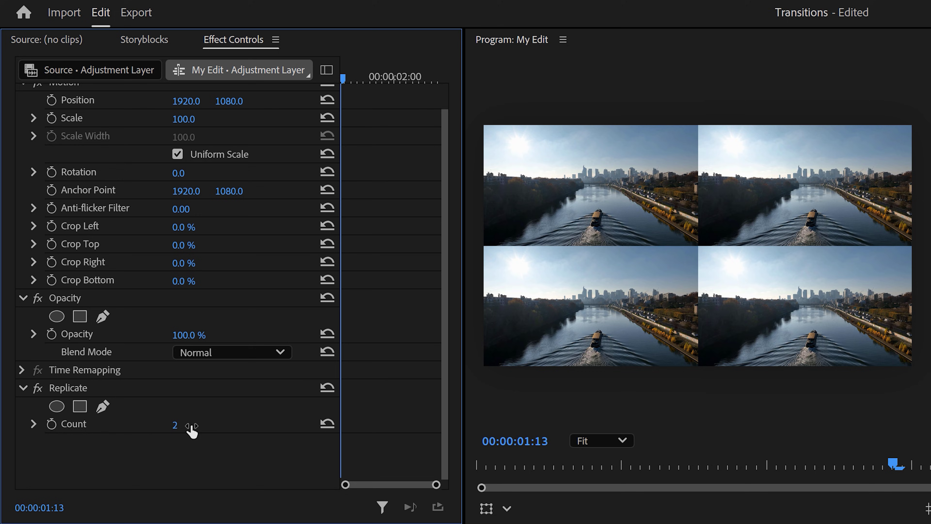
type("3")
key("Return")
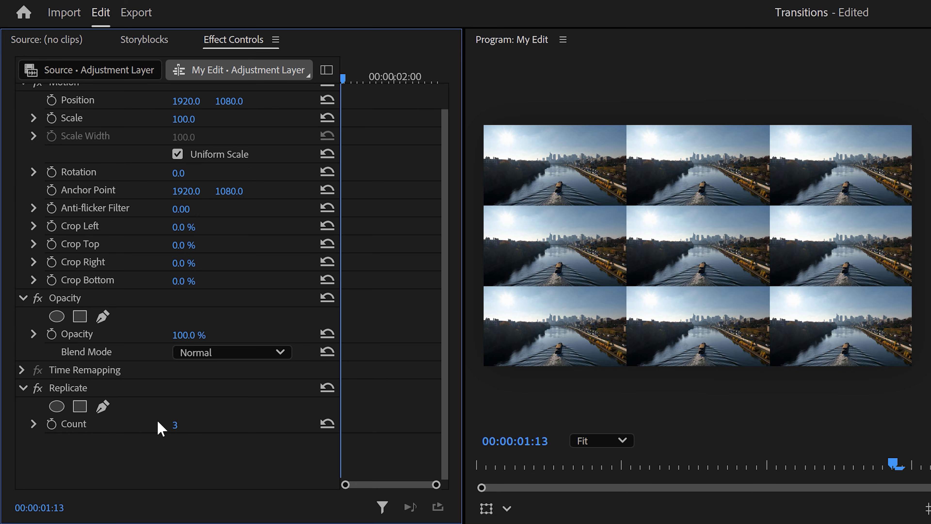
Step: Search for Mirror and add Mirror effects to the same adjustment layer
left_click(162, 222)
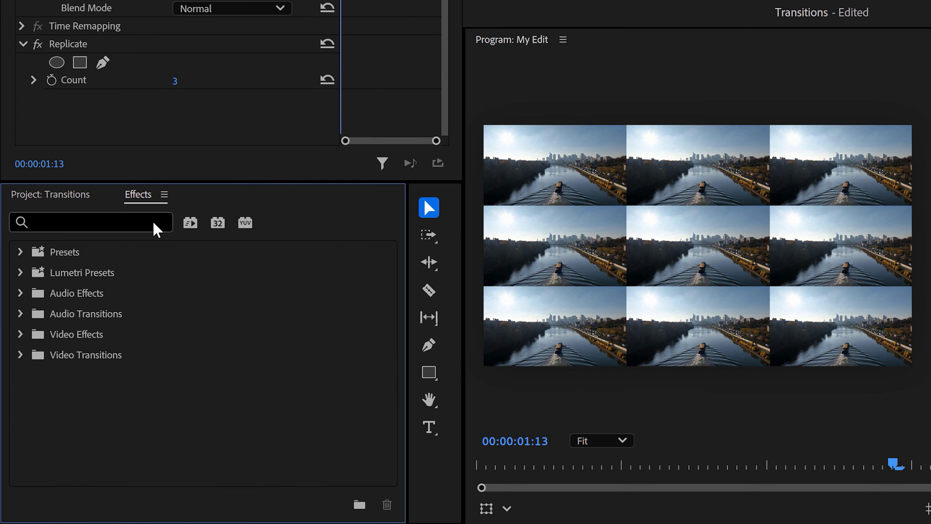
type("Mirror")
left_click_drag(108, 380, 126, 148)
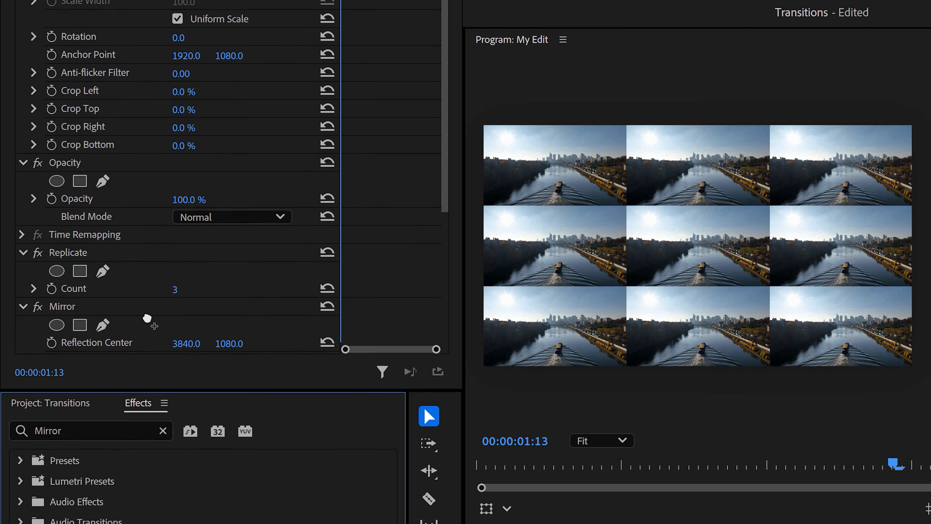
left_click_drag(445, 271, 437, 406)
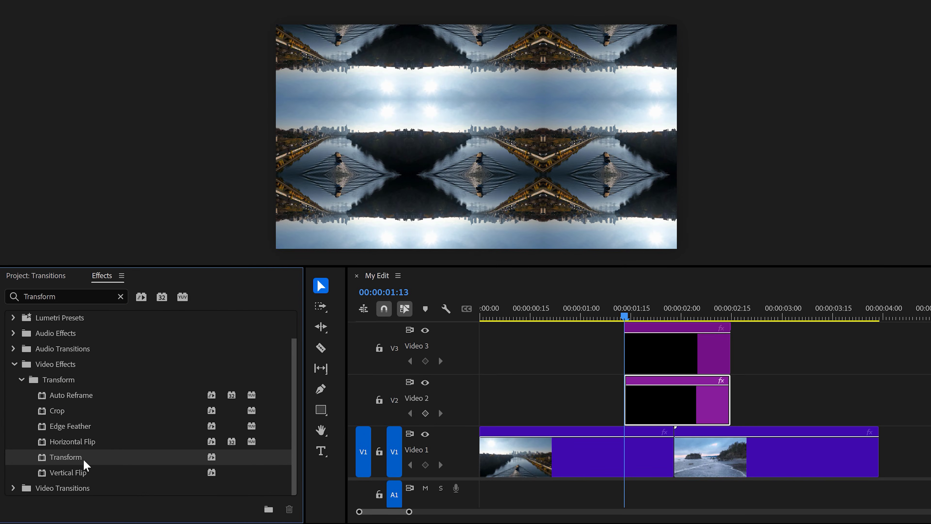
Step: Add Transform to the Video 3 layer with Scale 300 and an eased 360° Rotation keyframe spin
left_click_drag(92, 460, 675, 352)
left_click_drag(372, 352, 372, 352)
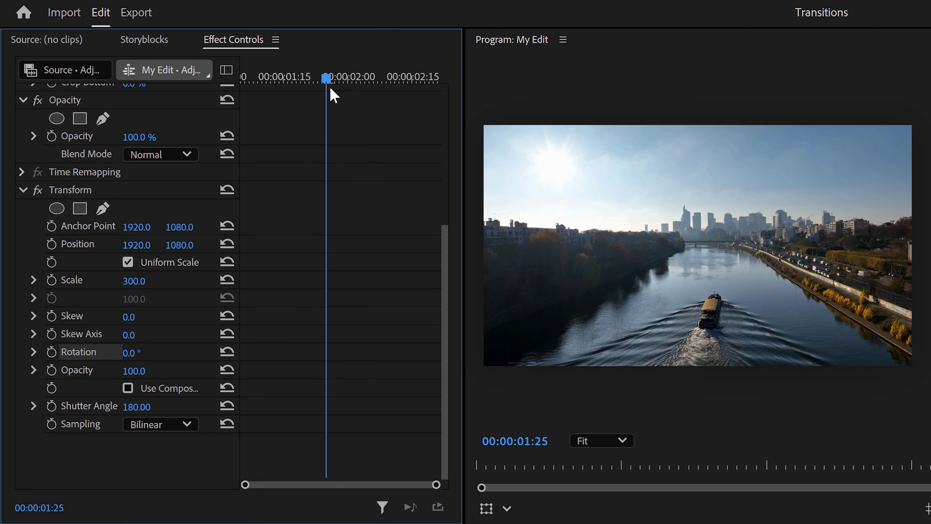
left_click_drag(327, 79, 431, 82)
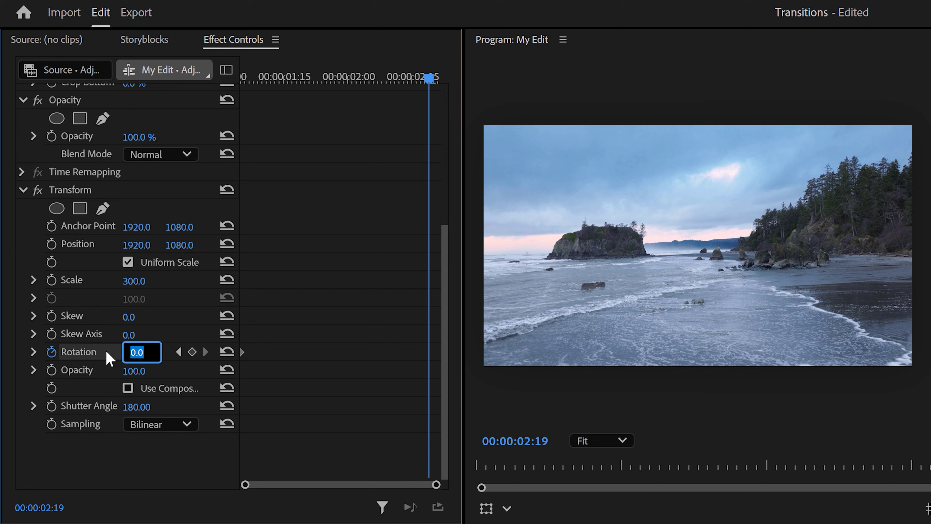
left_click(33, 352)
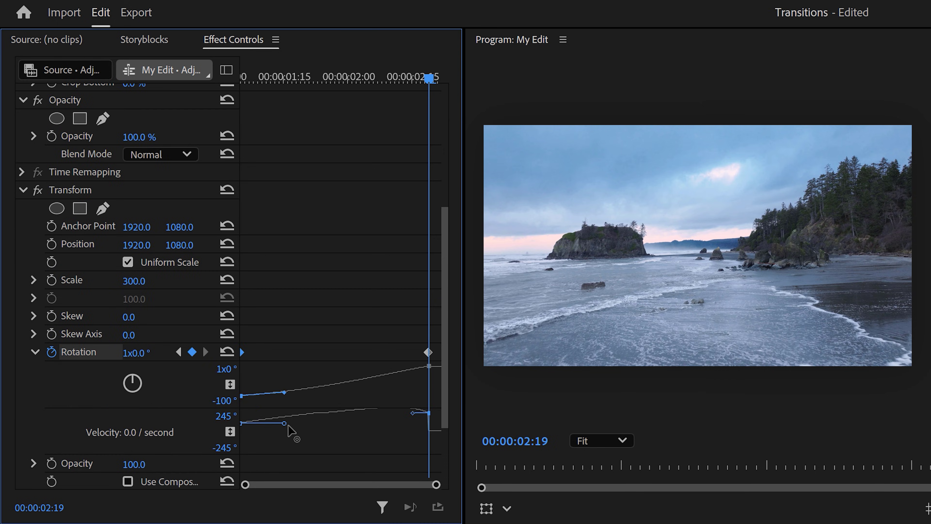
left_click_drag(288, 425, 313, 430)
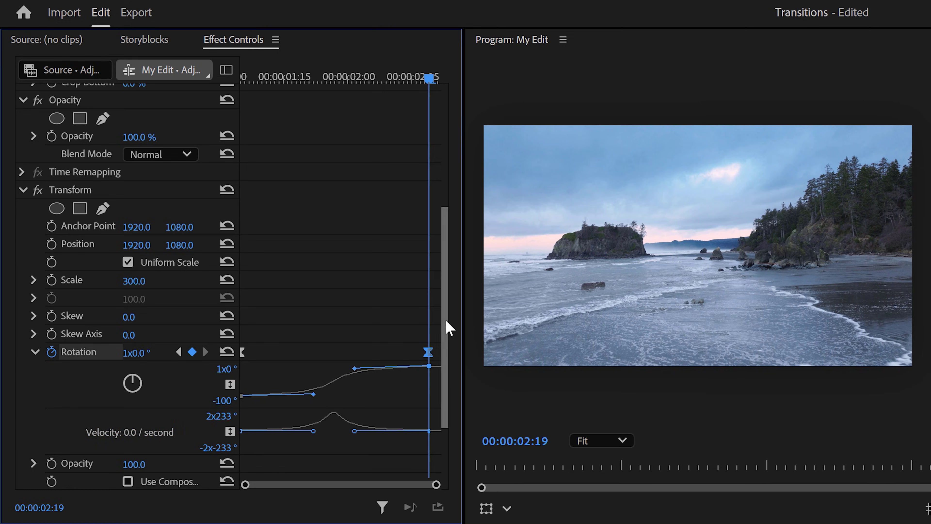
left_click_drag(445, 326, 444, 379)
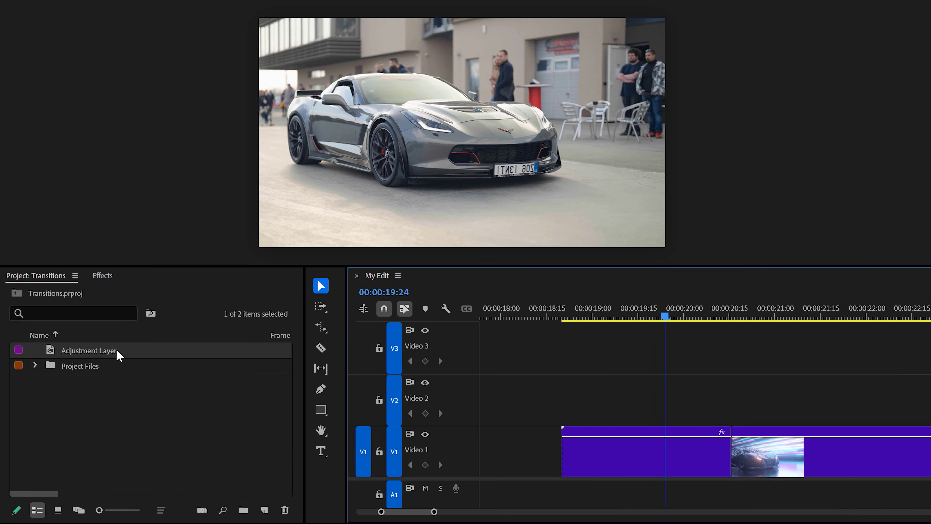
Step: Place another adjustment layer on Video 2 over the neon car cut and apply Transform
left_click_drag(119, 355, 126, 354)
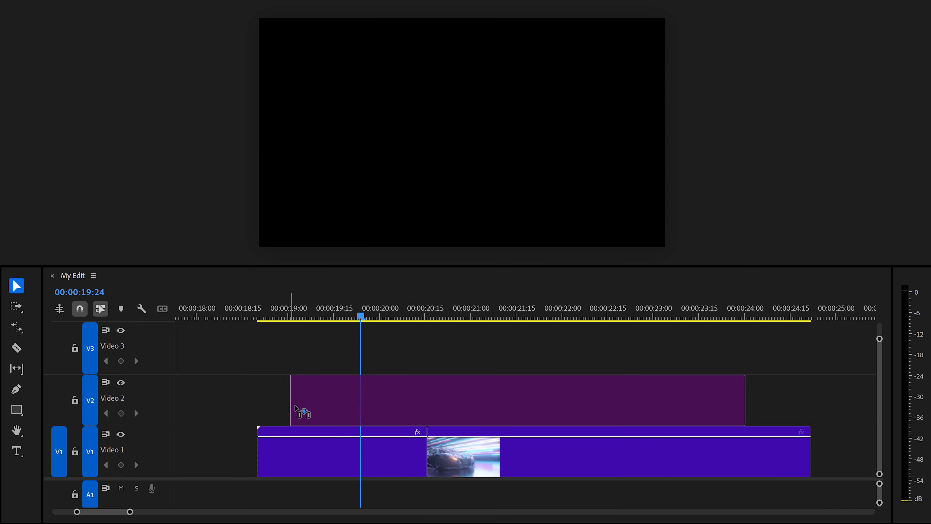
left_click_drag(275, 382, 343, 381)
left_click(103, 275)
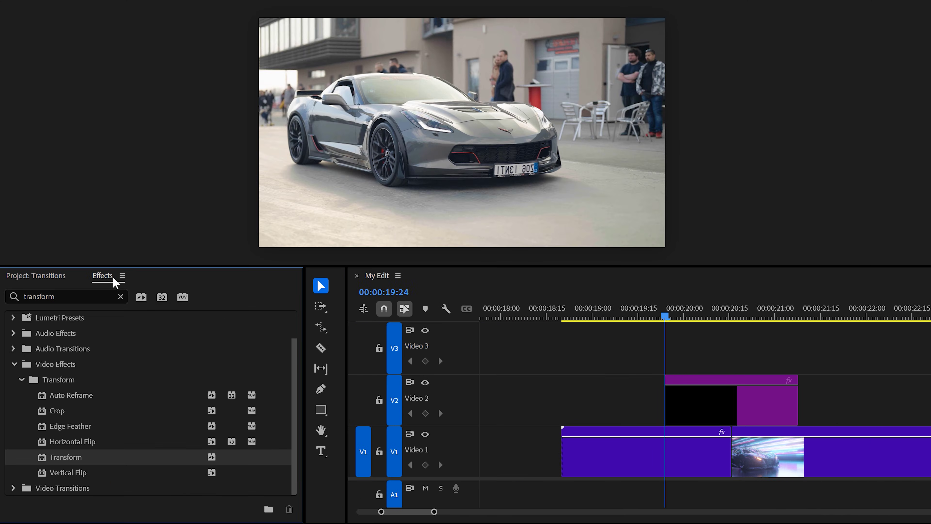
left_click_drag(90, 456, 700, 409)
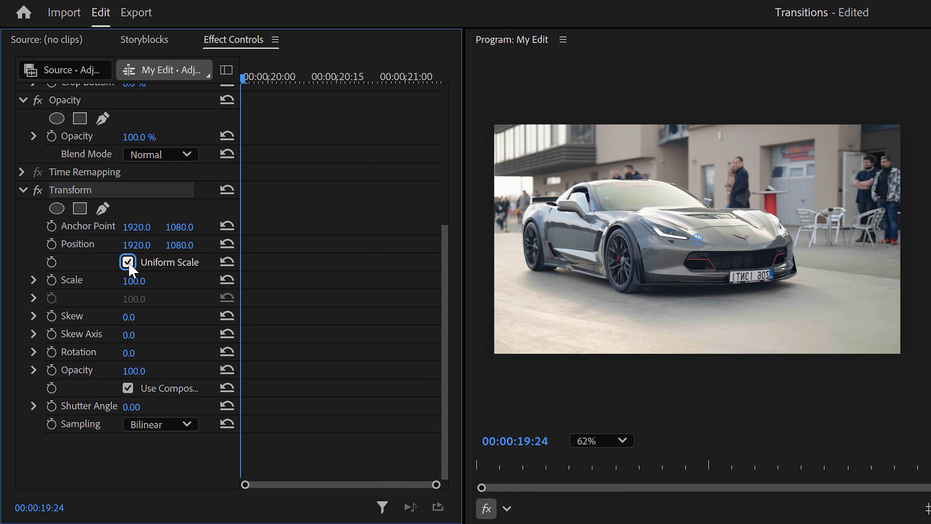
Step: Keyframe Scale Width from 100 to 309 with Uniform Scale off
left_click_drag(134, 299, 156, 300)
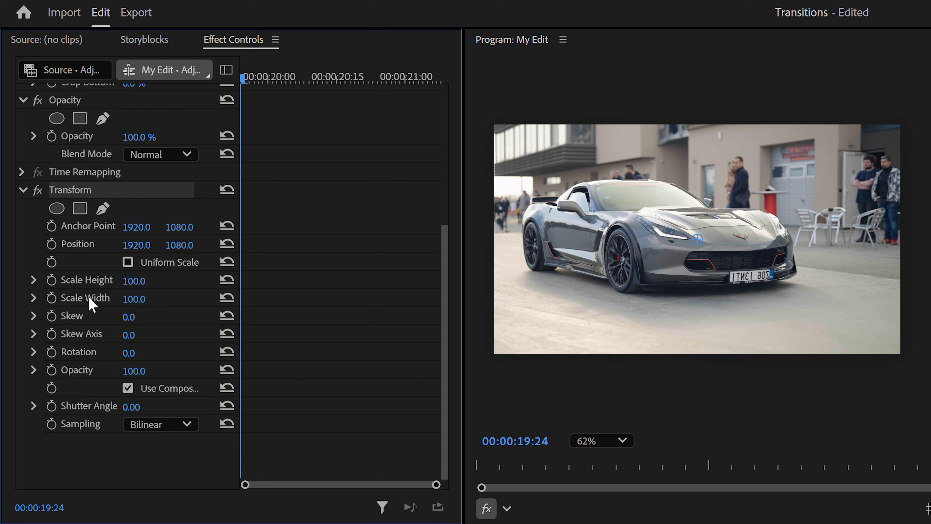
left_click(52, 298)
left_click_drag(273, 79, 337, 81)
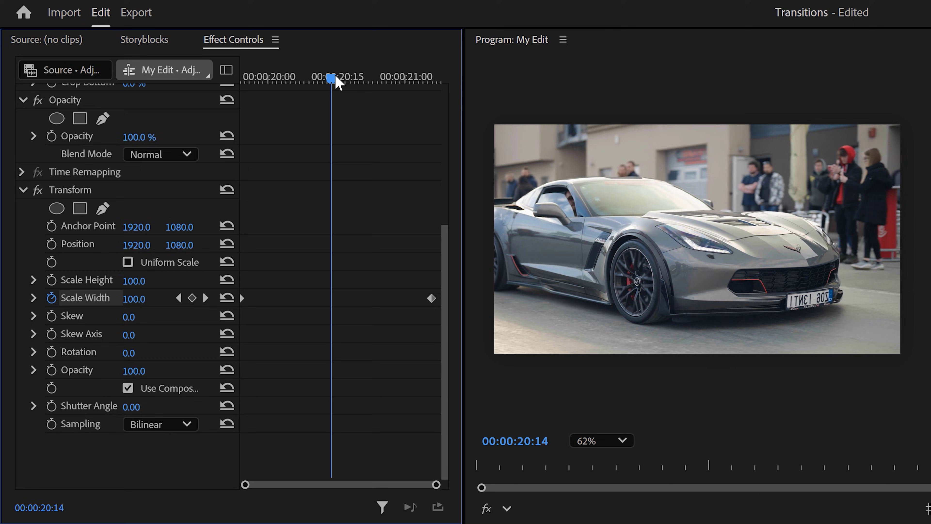
left_click_drag(134, 298, 210, 298)
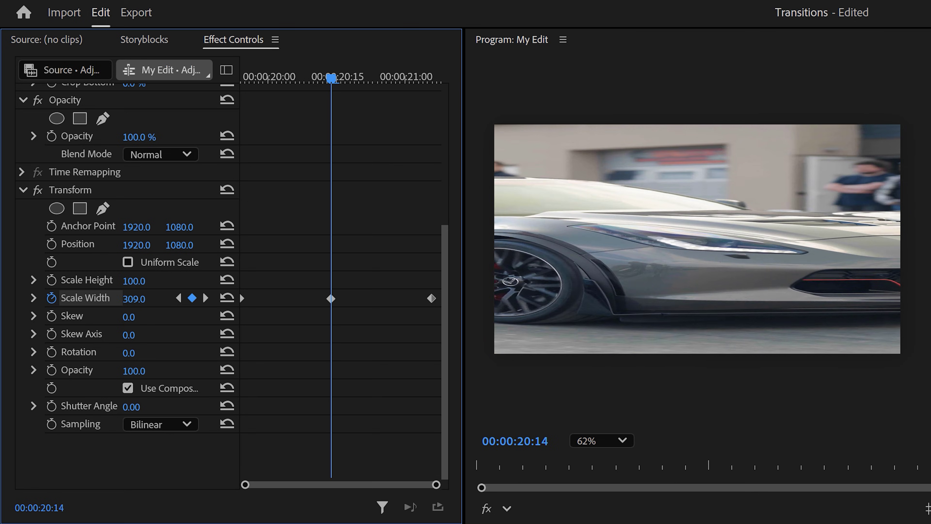
Step: Ease the last Scale Width keyframe in the speed graph and adjust the Shutter Angle
left_click(34, 298)
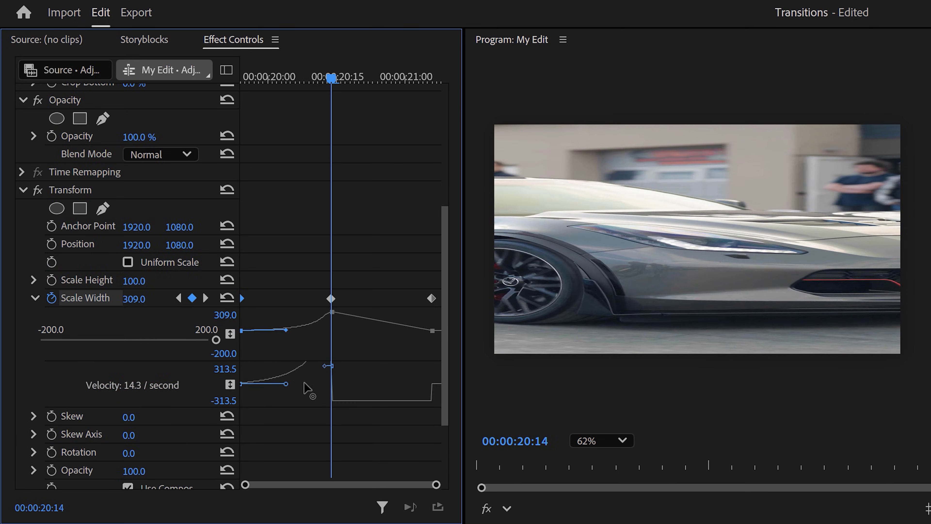
left_click(431, 298)
left_click_drag(433, 384, 394, 387)
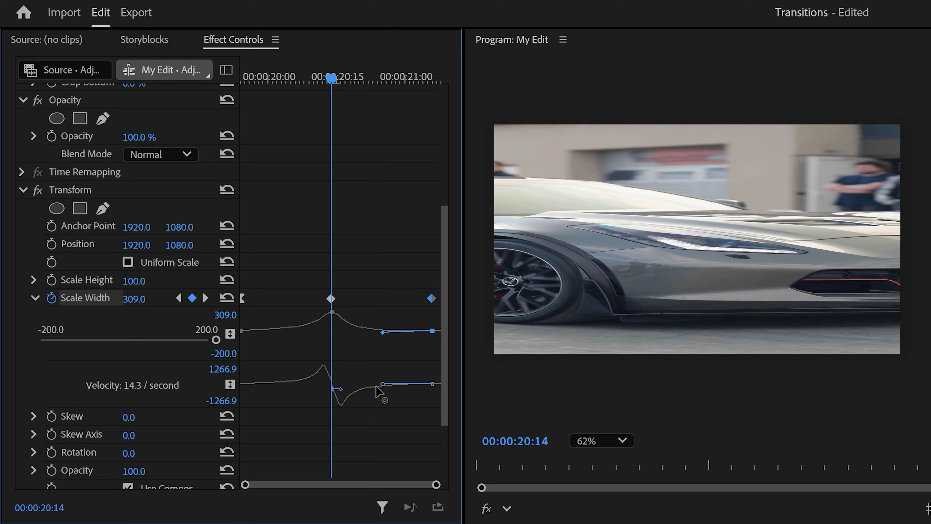
scroll(378, 390, "down", 5)
left_click(136, 406)
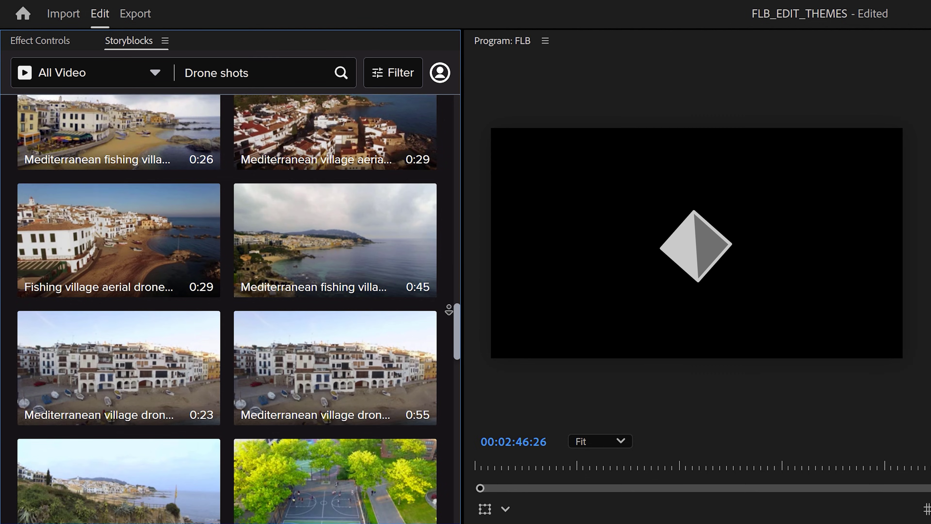
Step: Download the sunset-over-mountains clip from the Storyblocks 'Drone shots' results in a chosen format
scroll(449, 309, "down", 10)
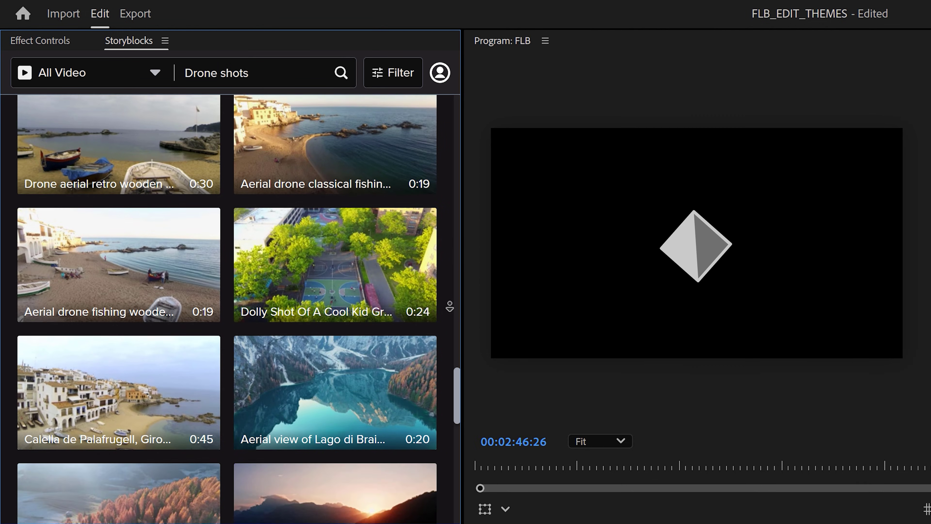
scroll(451, 301, "down", 3)
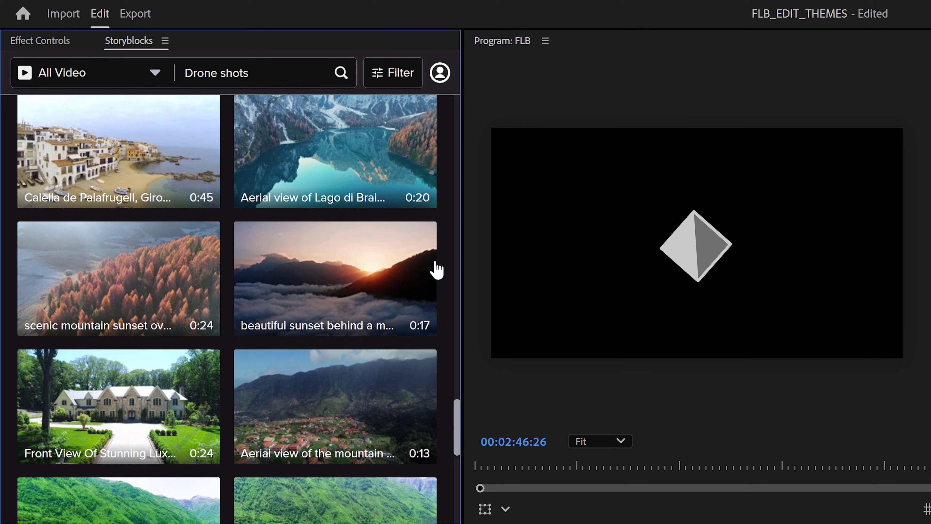
left_click(410, 244)
left_click(390, 312)
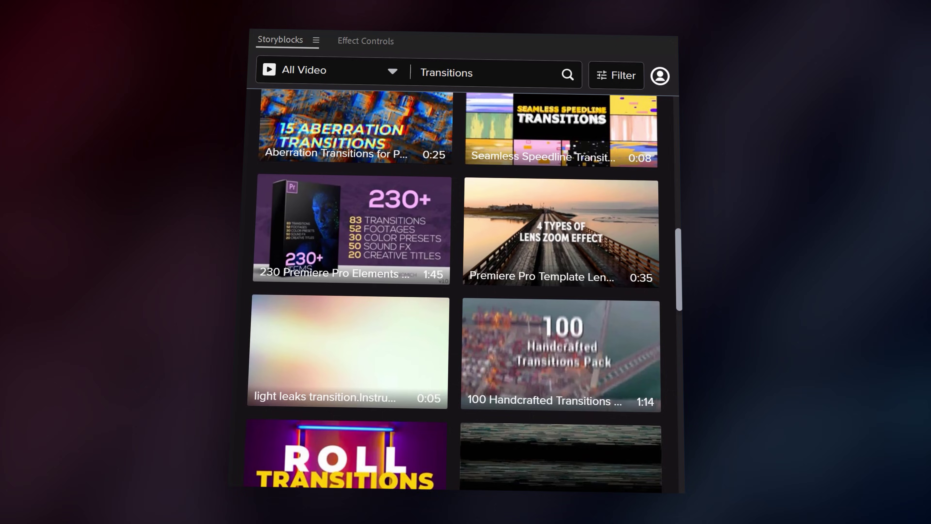
scroll(458, 294, "down", 5)
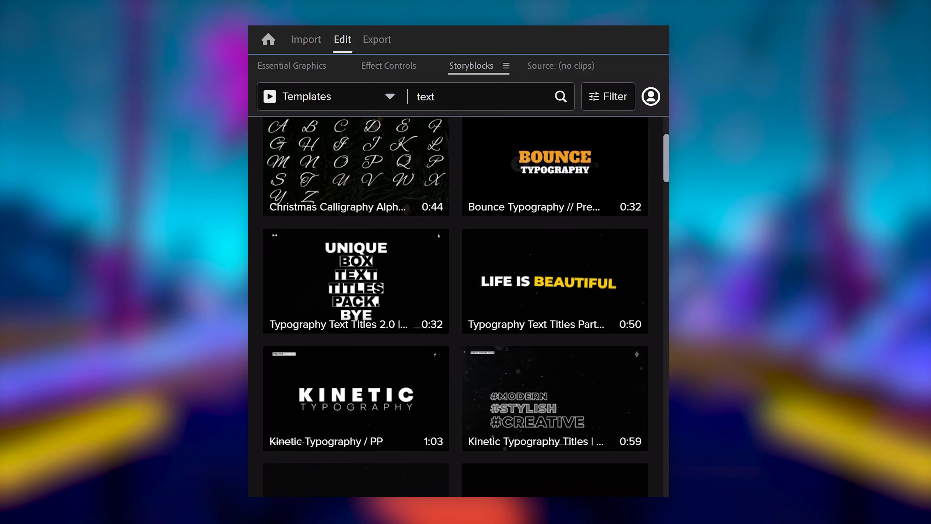
scroll(458, 293, "down", 4)
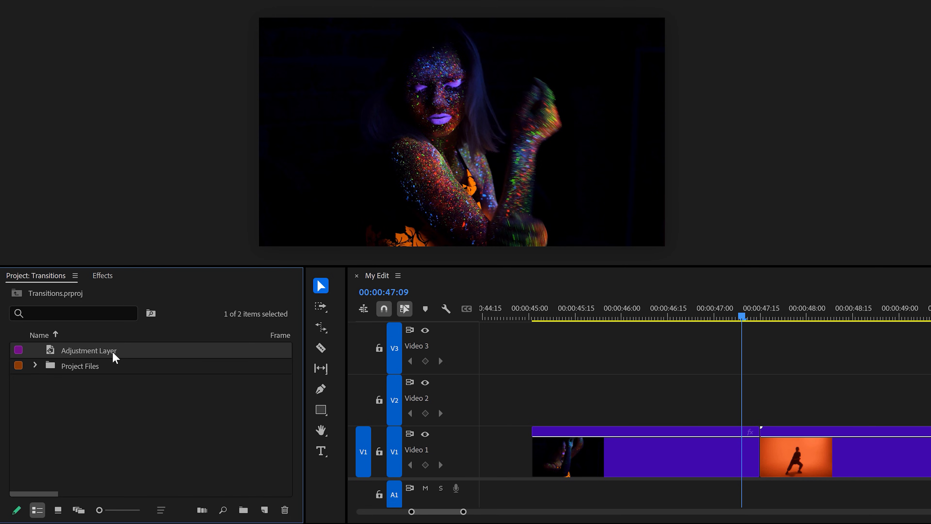
Step: Place a trimmed adjustment layer on Video 2 at the 00:00:47:09 cut and apply VR Digital Glitch
left_click_drag(115, 357, 738, 393)
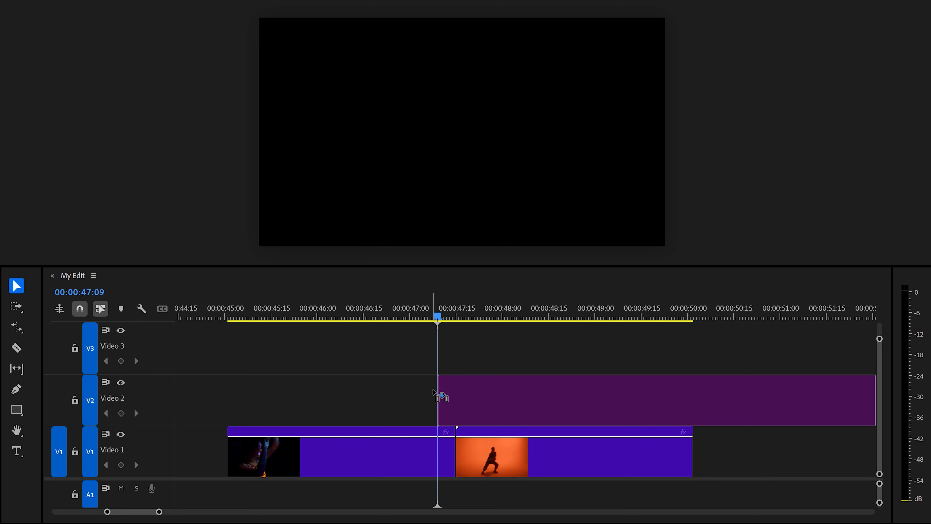
left_click_drag(440, 381, 437, 375)
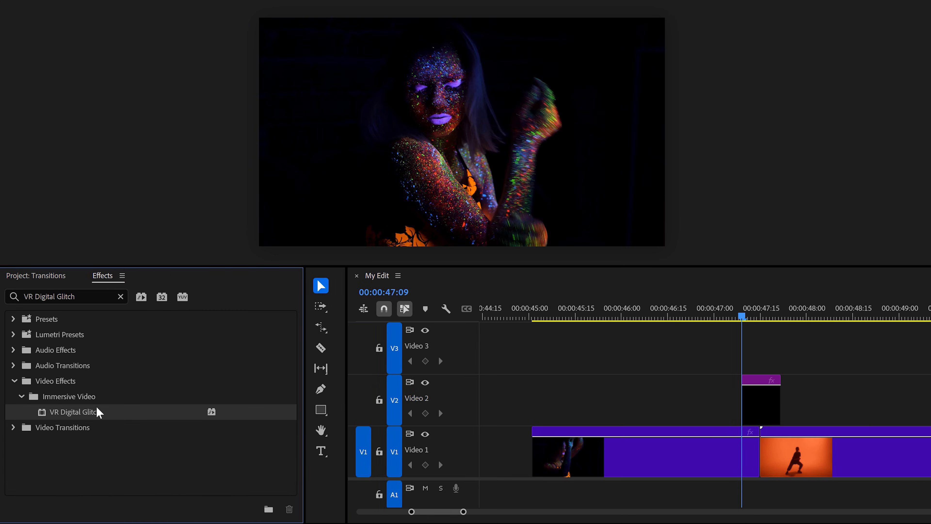
left_click_drag(98, 421, 472, 410)
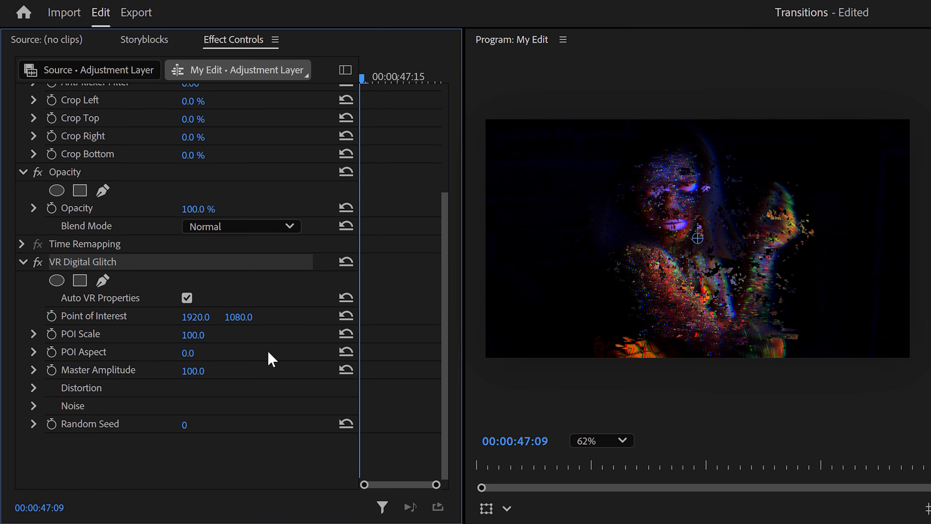
Step: Enable keyframing for Geometry Distortion X, Distortion Rate and Distortion Evolution
left_click(39, 386)
left_click_drag(443, 272, 432, 372)
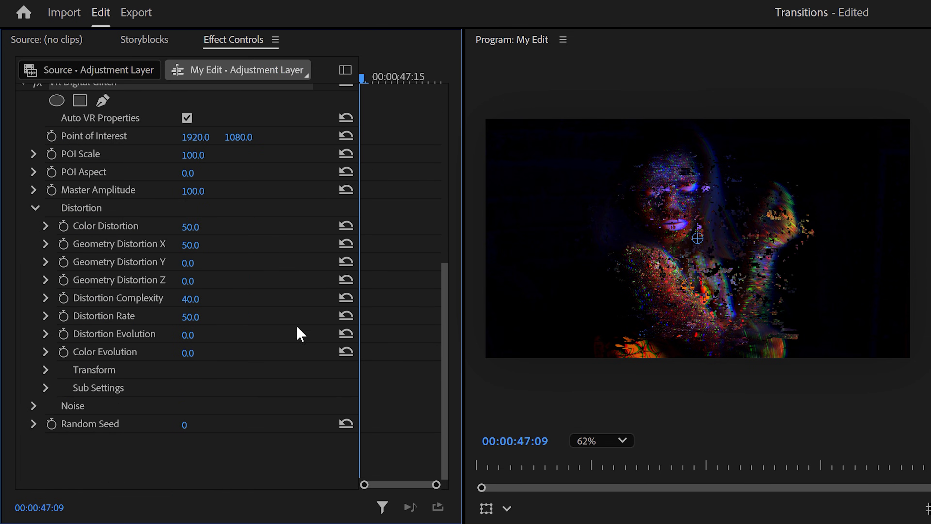
left_click(63, 244)
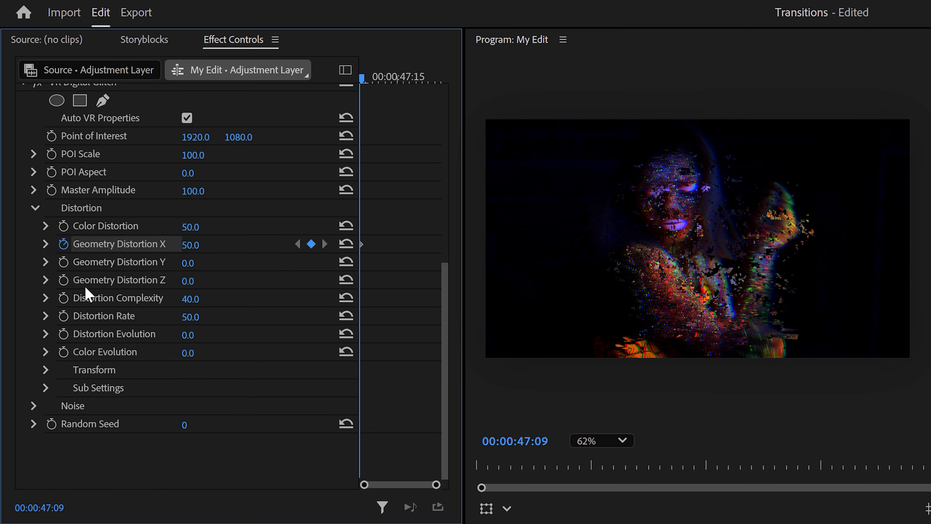
left_click(63, 316)
left_click(63, 334)
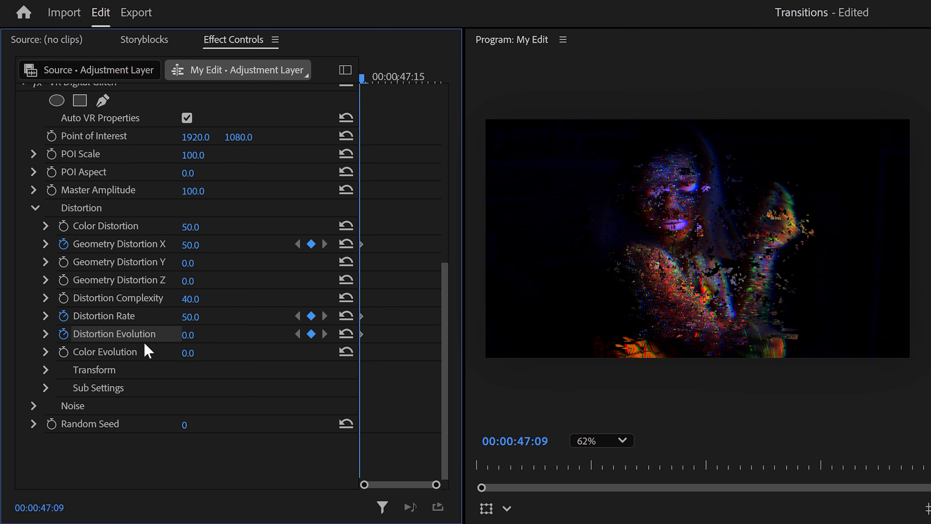
Step: Spike Geometry Distortion X to 96 and Distortion Rate to 98, return both to 50, and raise Evolution to 188°
left_click_drag(371, 80, 395, 79)
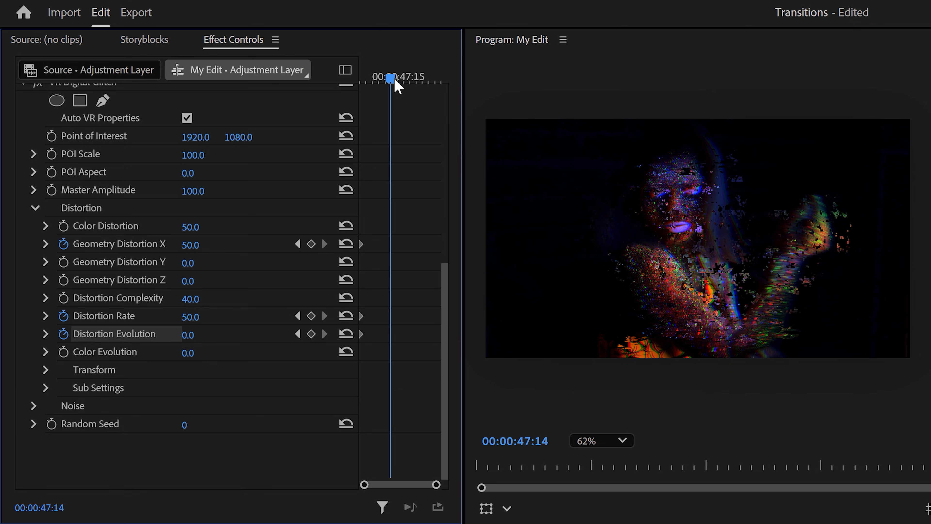
left_click_drag(190, 244, 227, 245)
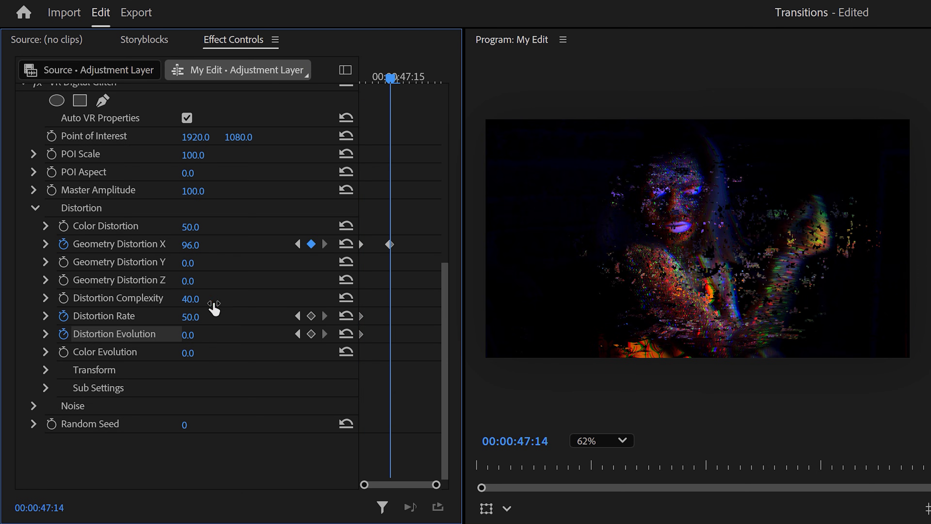
left_click_drag(213, 312, 232, 312)
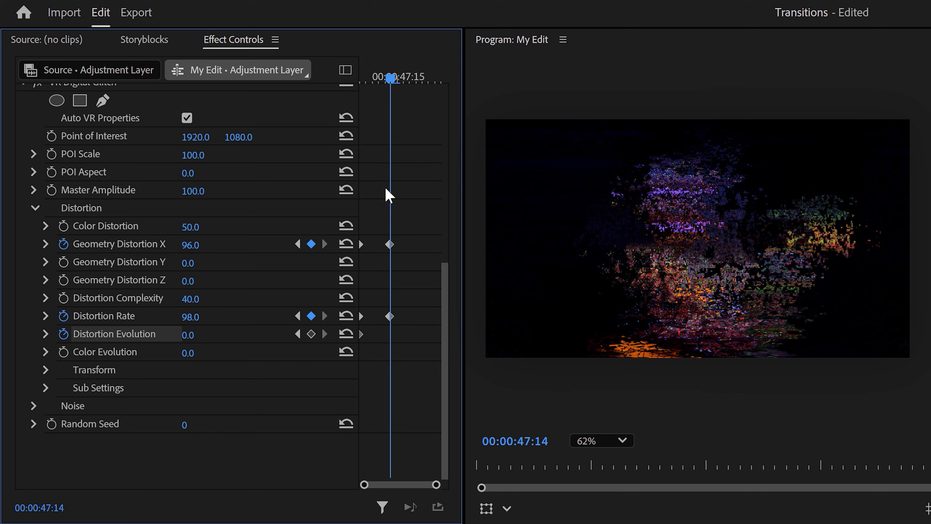
left_click_drag(394, 82, 435, 90)
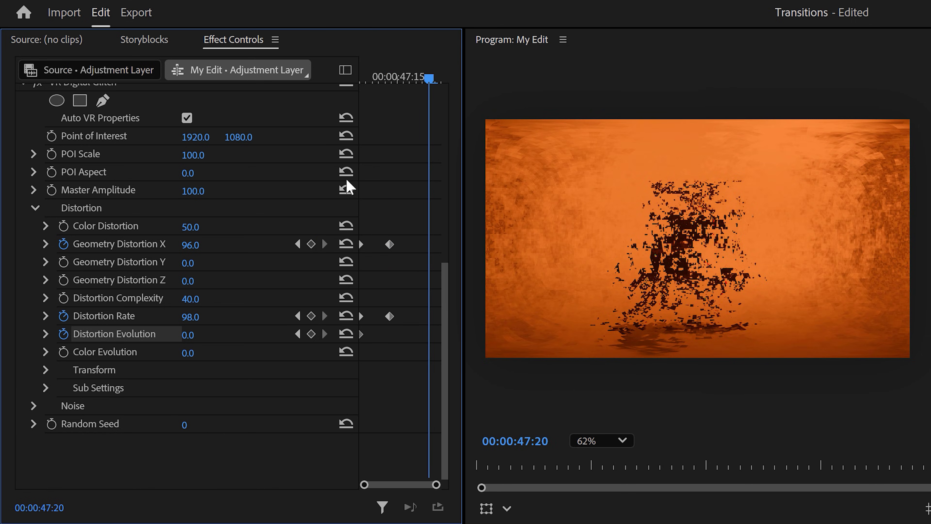
left_click(346, 243)
left_click(344, 316)
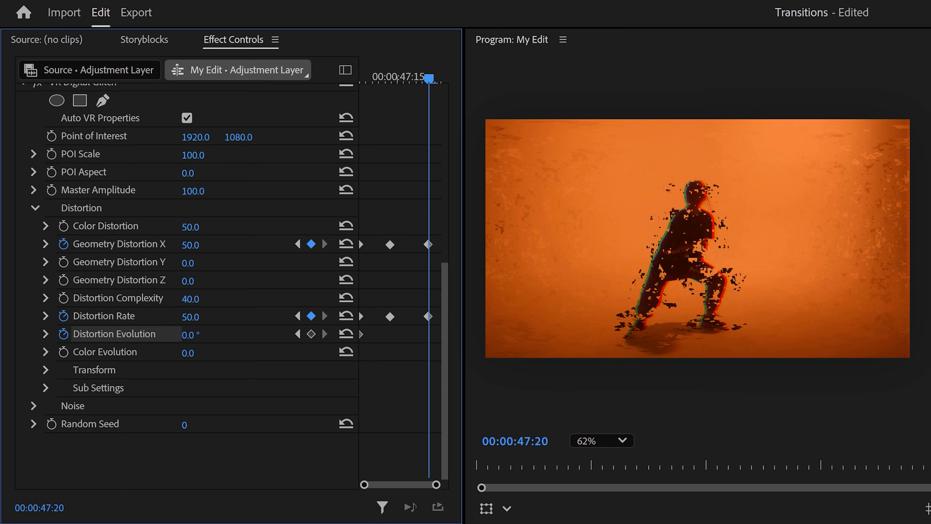
left_click_drag(189, 334, 258, 334)
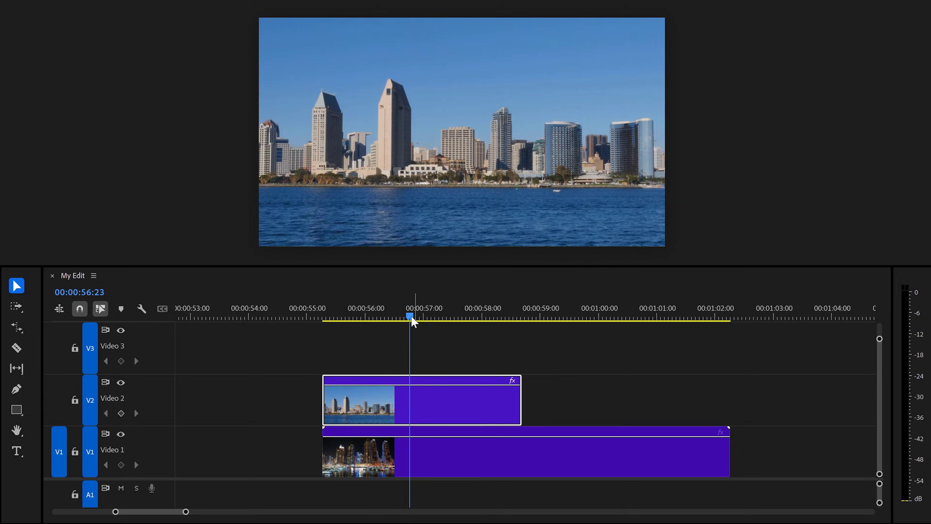
Step: Draw a pen opacity mask along the skyline clip's waterline and set Mask Feather to 0
left_click_drag(413, 322, 468, 315)
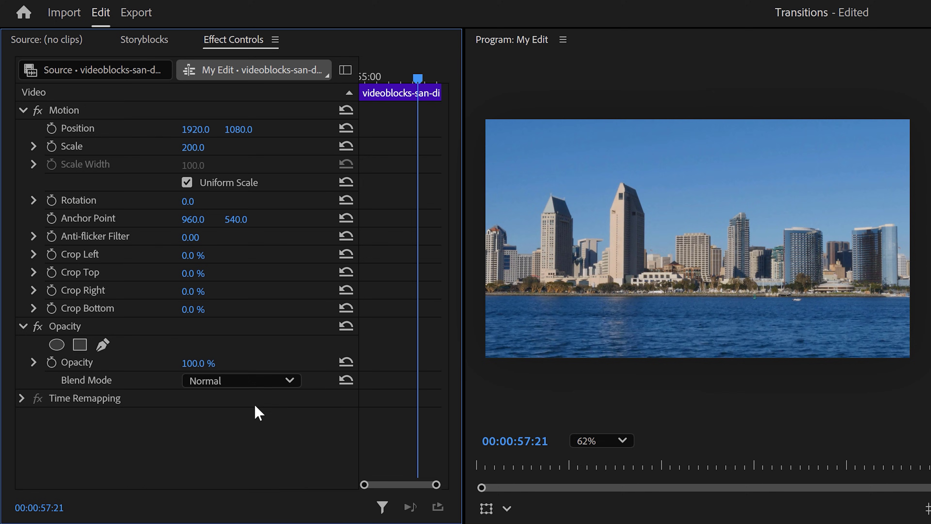
left_click(103, 345)
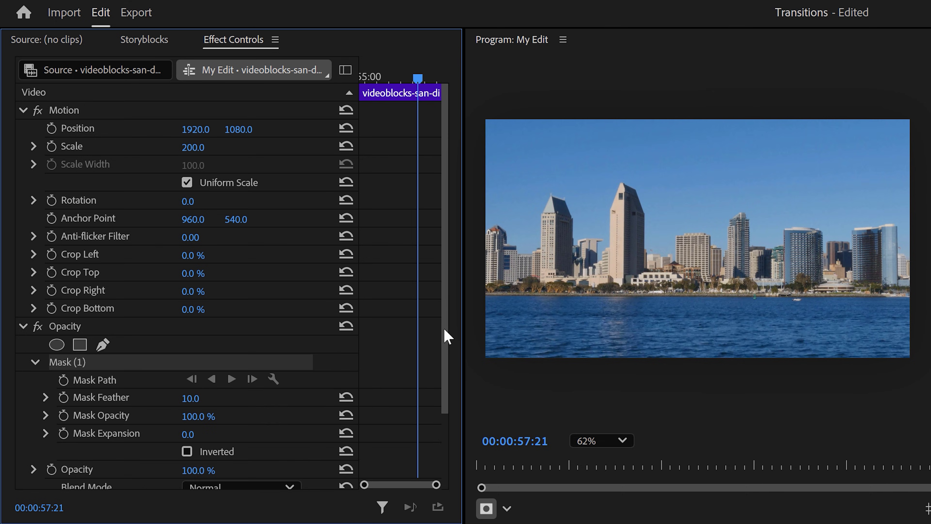
left_click(491, 292)
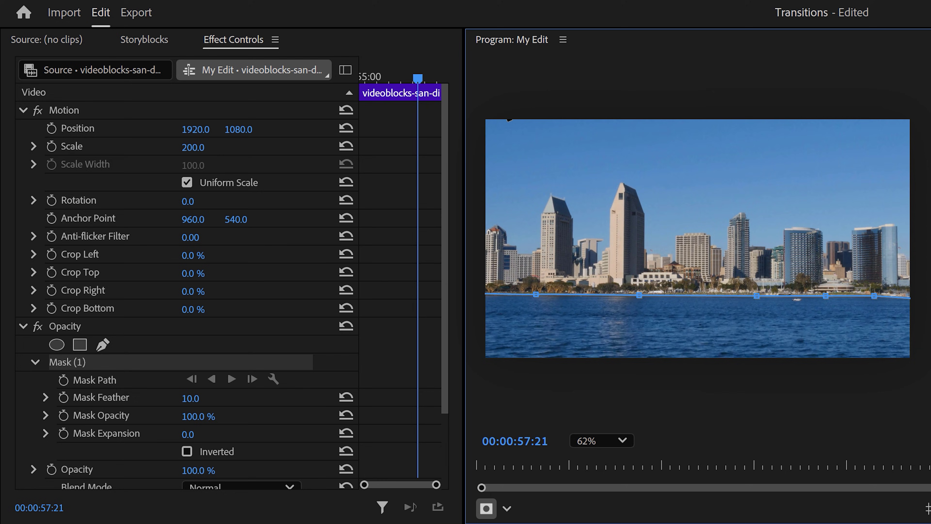
left_click_drag(501, 293, 499, 309)
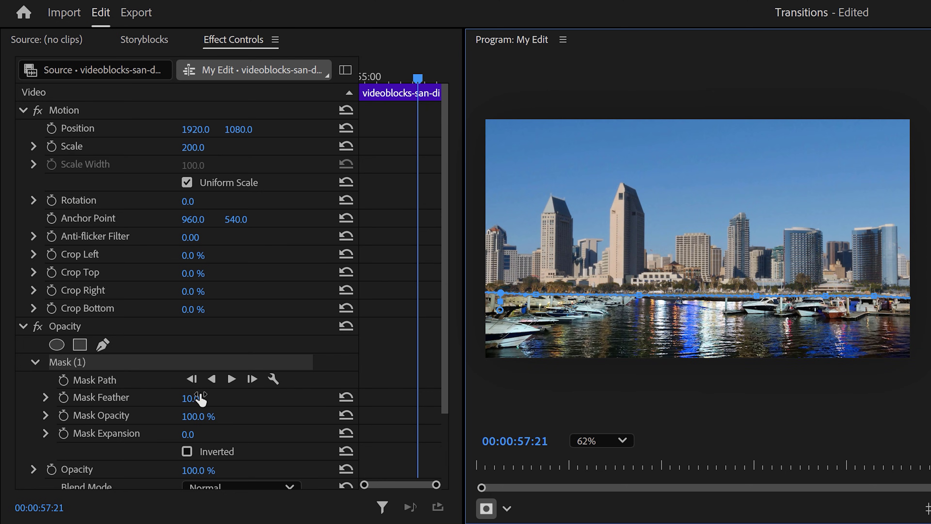
left_click_drag(201, 400, 195, 400)
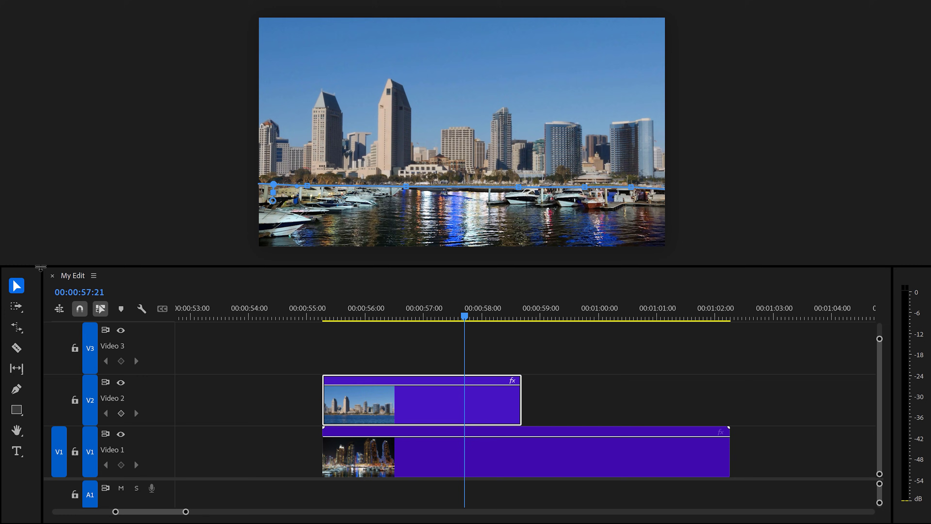
Step: Copy the masked skyline clip onto Video 3 and invert its mask
left_click_drag(403, 416, 413, 356)
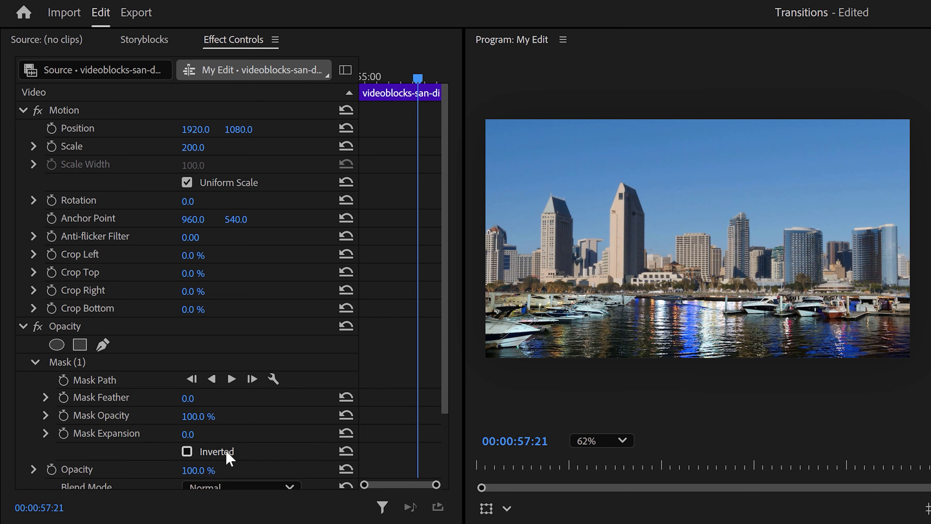
left_click(187, 451)
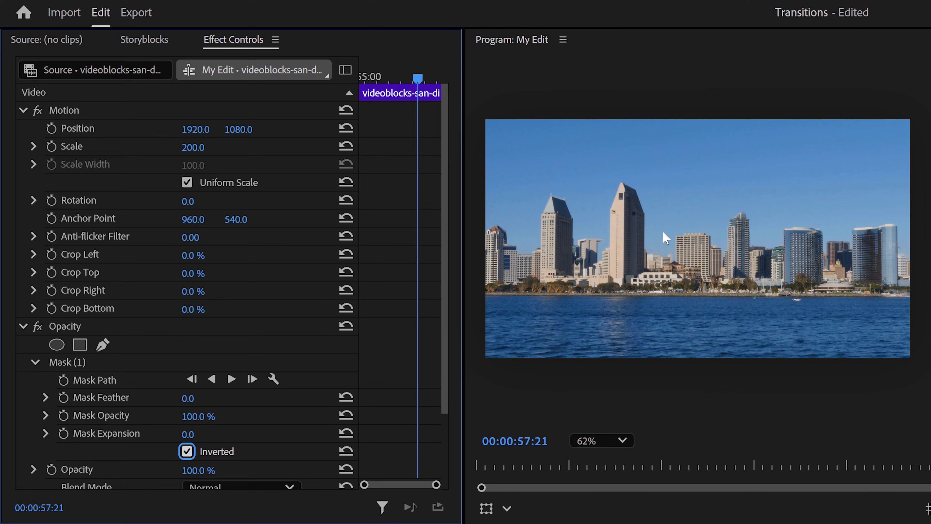